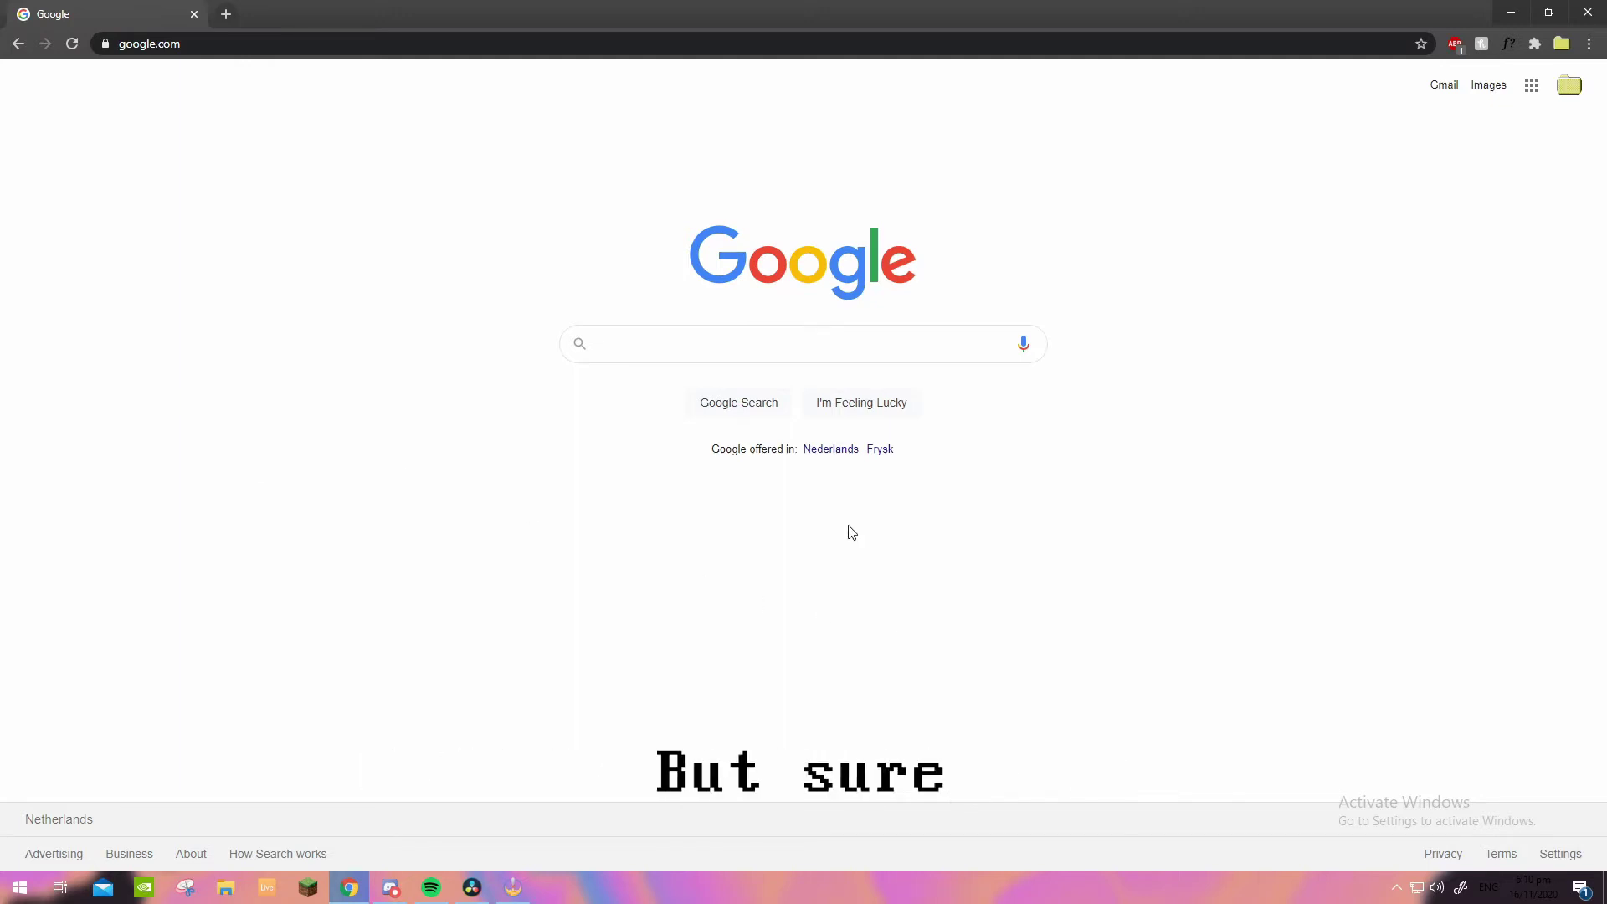
Search Google for jarfix and open the official loefflmann.net Jarfix page.
left_click(849, 346)
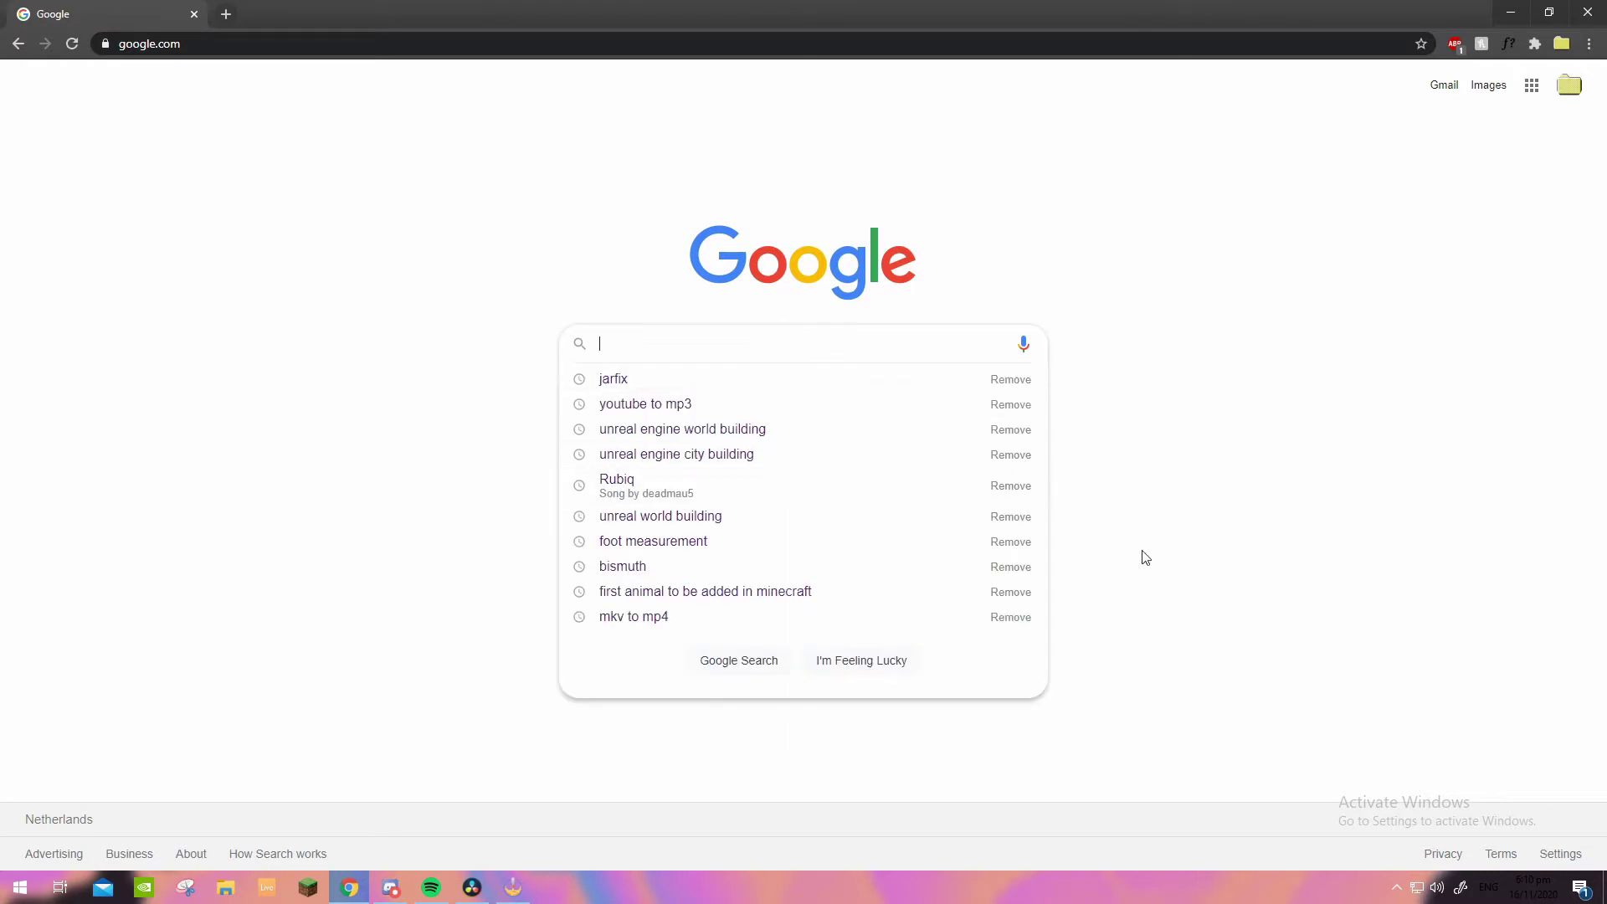
left_click(1144, 556)
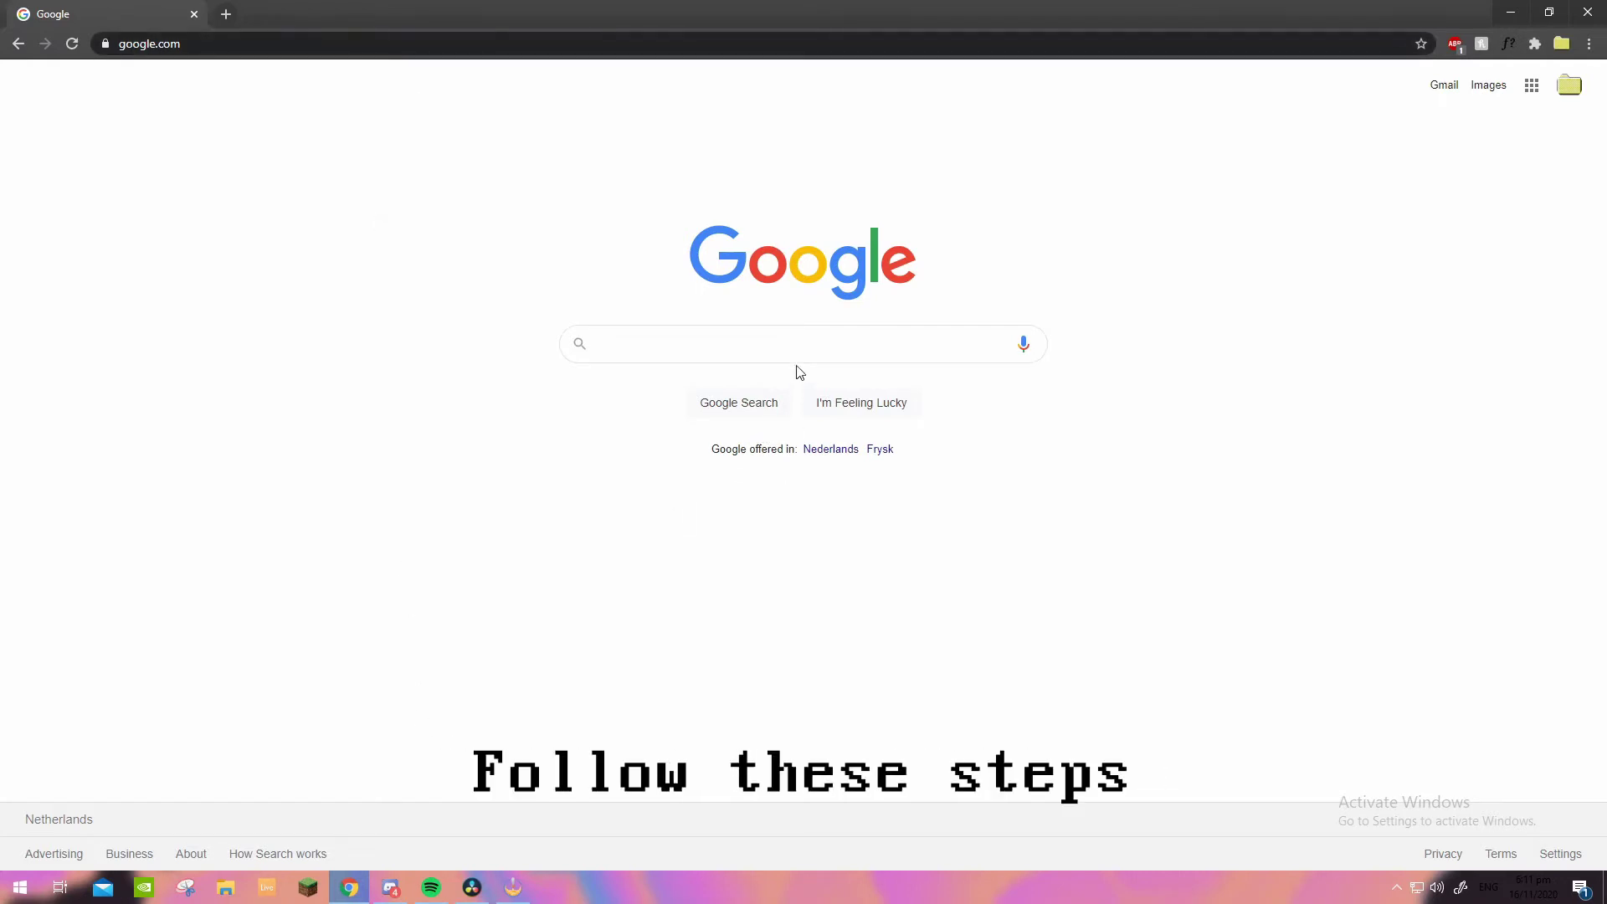
left_click(841, 345)
type("jarfix")
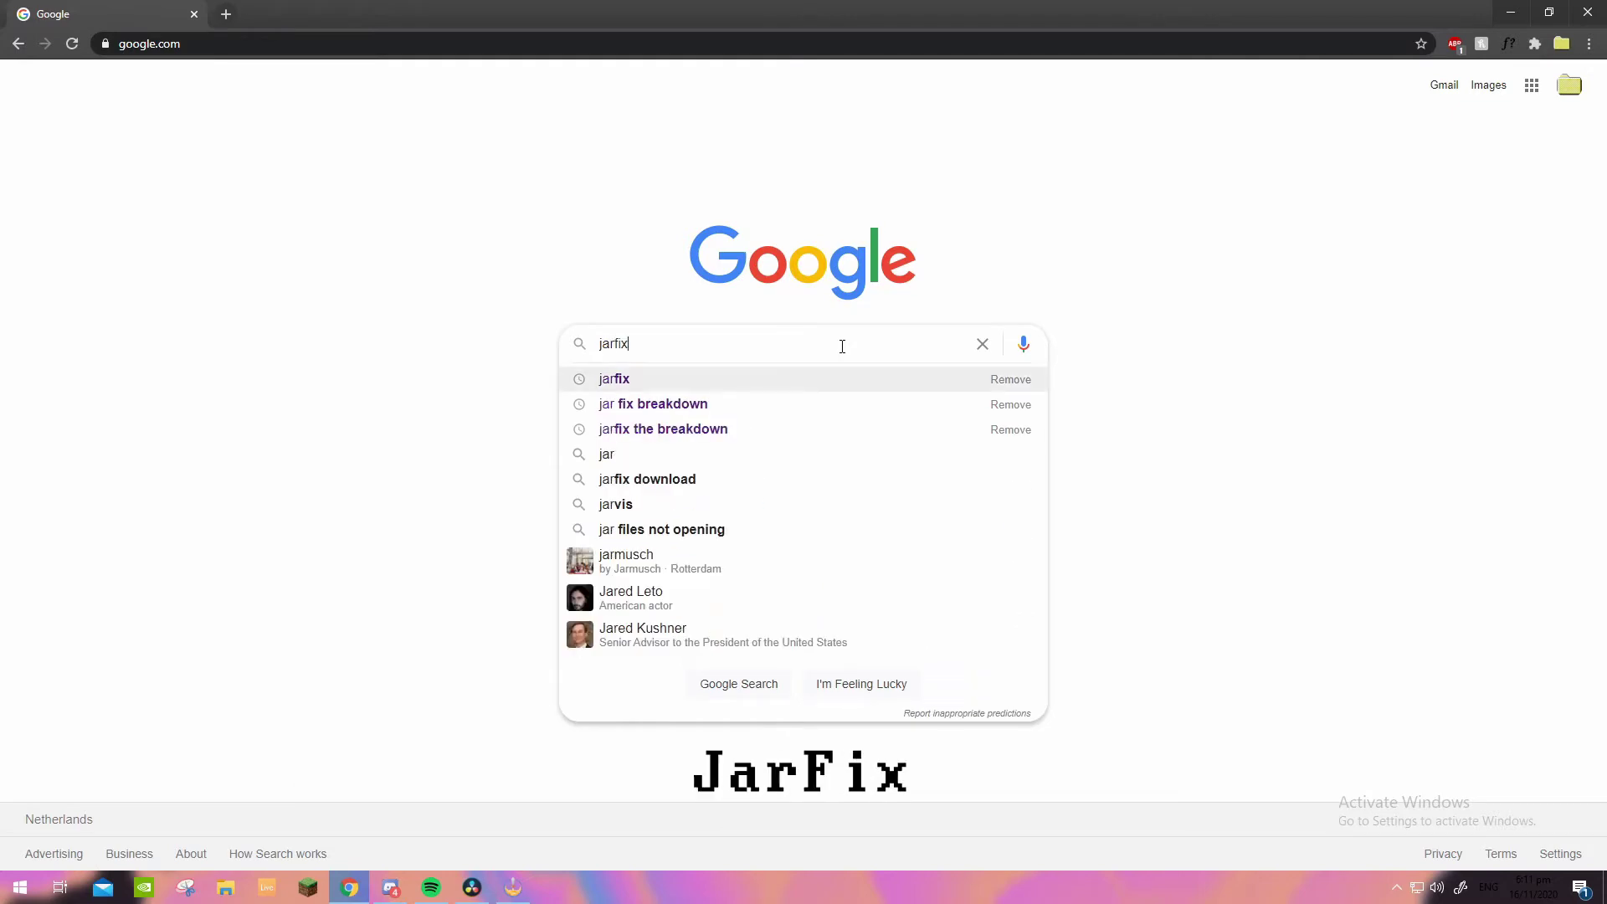
key("Return")
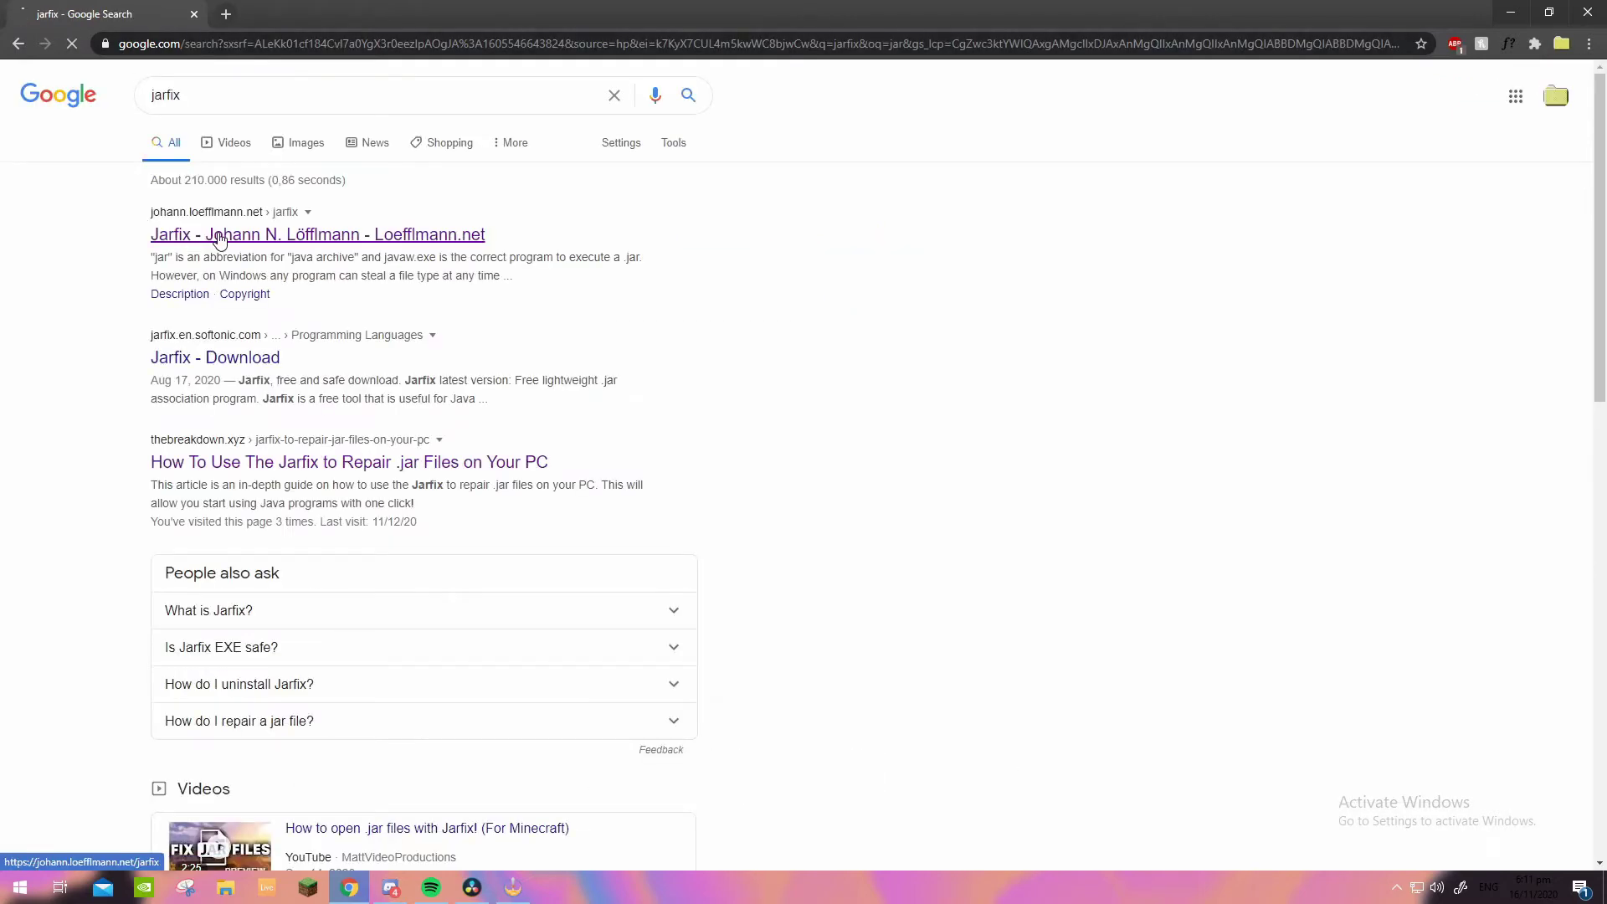
left_click(220, 239)
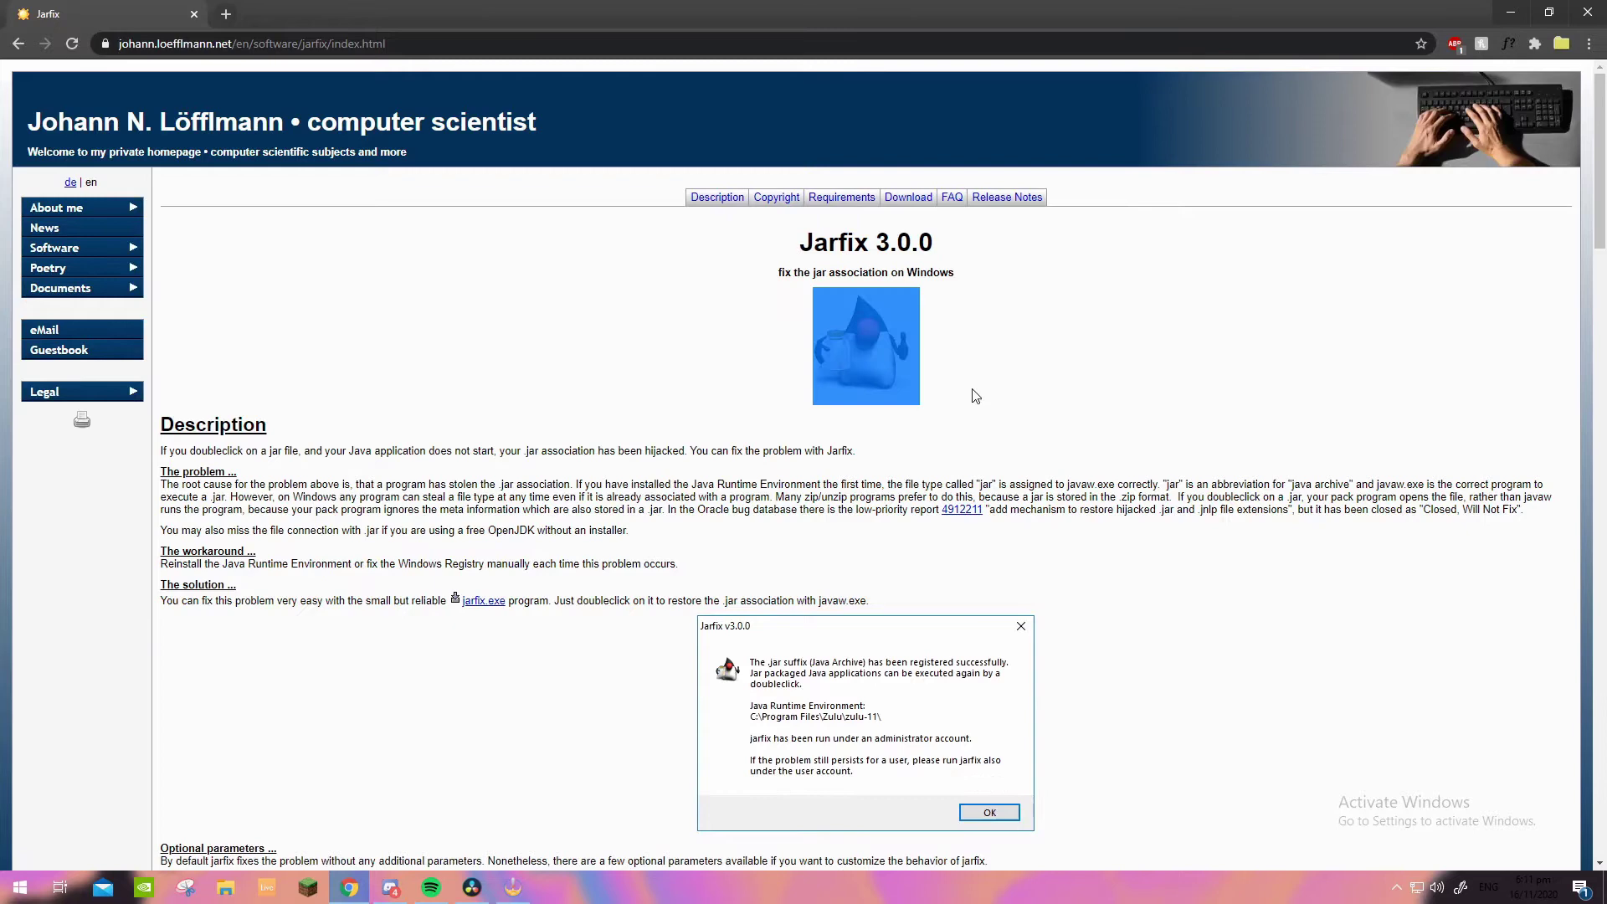
Download and run Jarfix, then dismiss its .jar registration success notice.
left_click(910, 201)
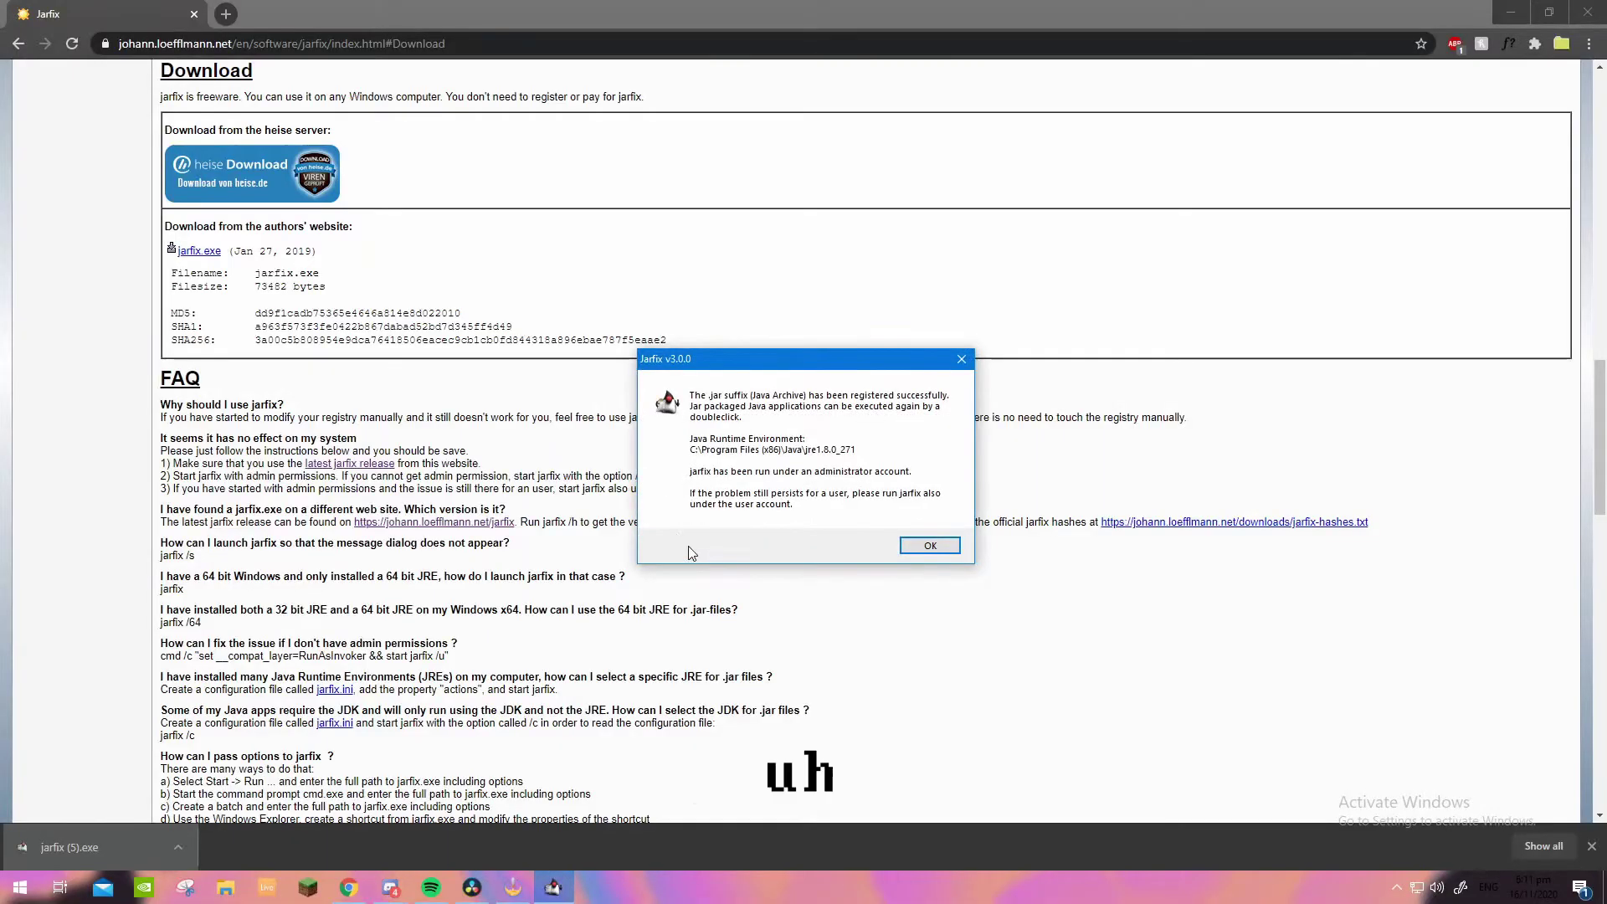
mouse_move(663, 364)
left_mouse_down()
mouse_move(741, 232)
mouse_move(644, 353)
left_mouse_up()
left_click(918, 529)
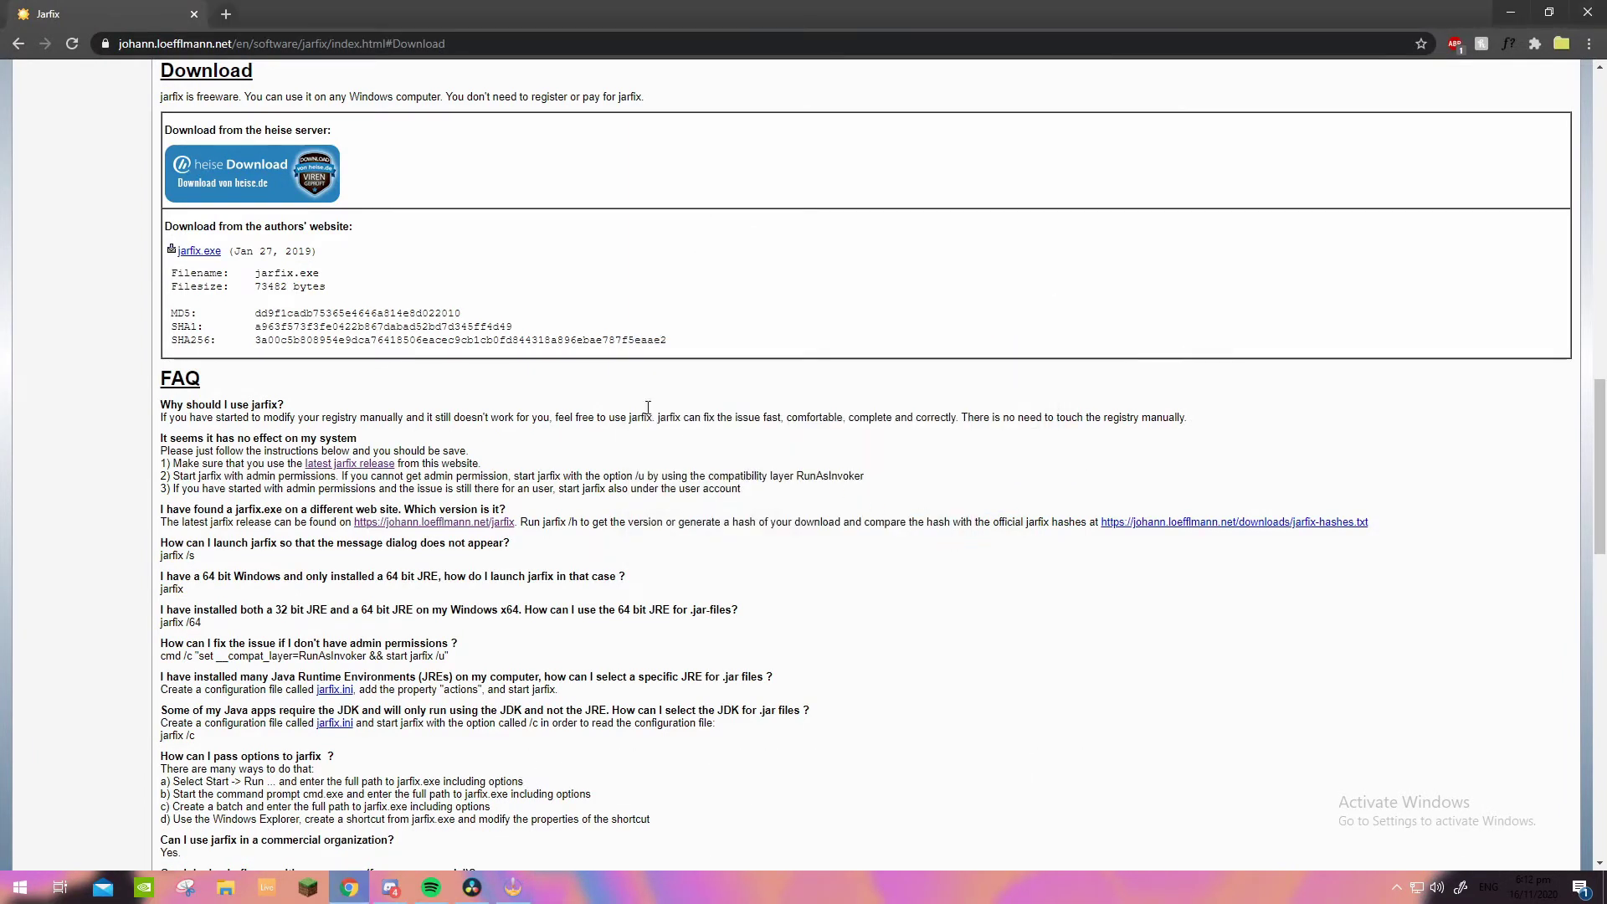
Go to the Java download page and start the 64-bit Windows Java download.
left_click(494, 43)
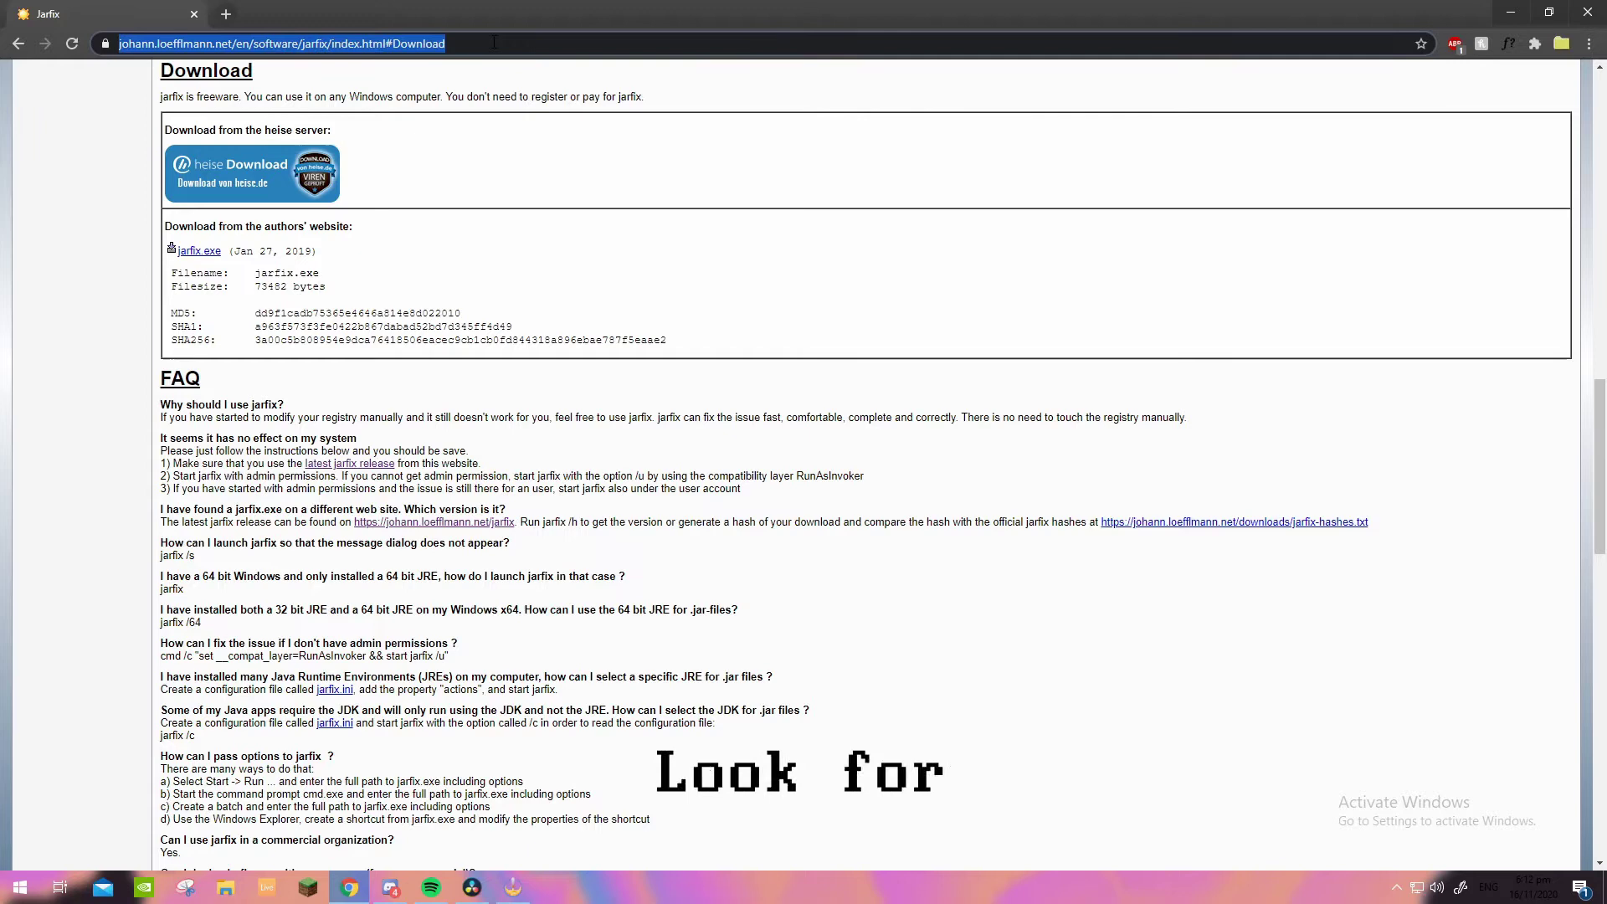
type("java")
key("Return")
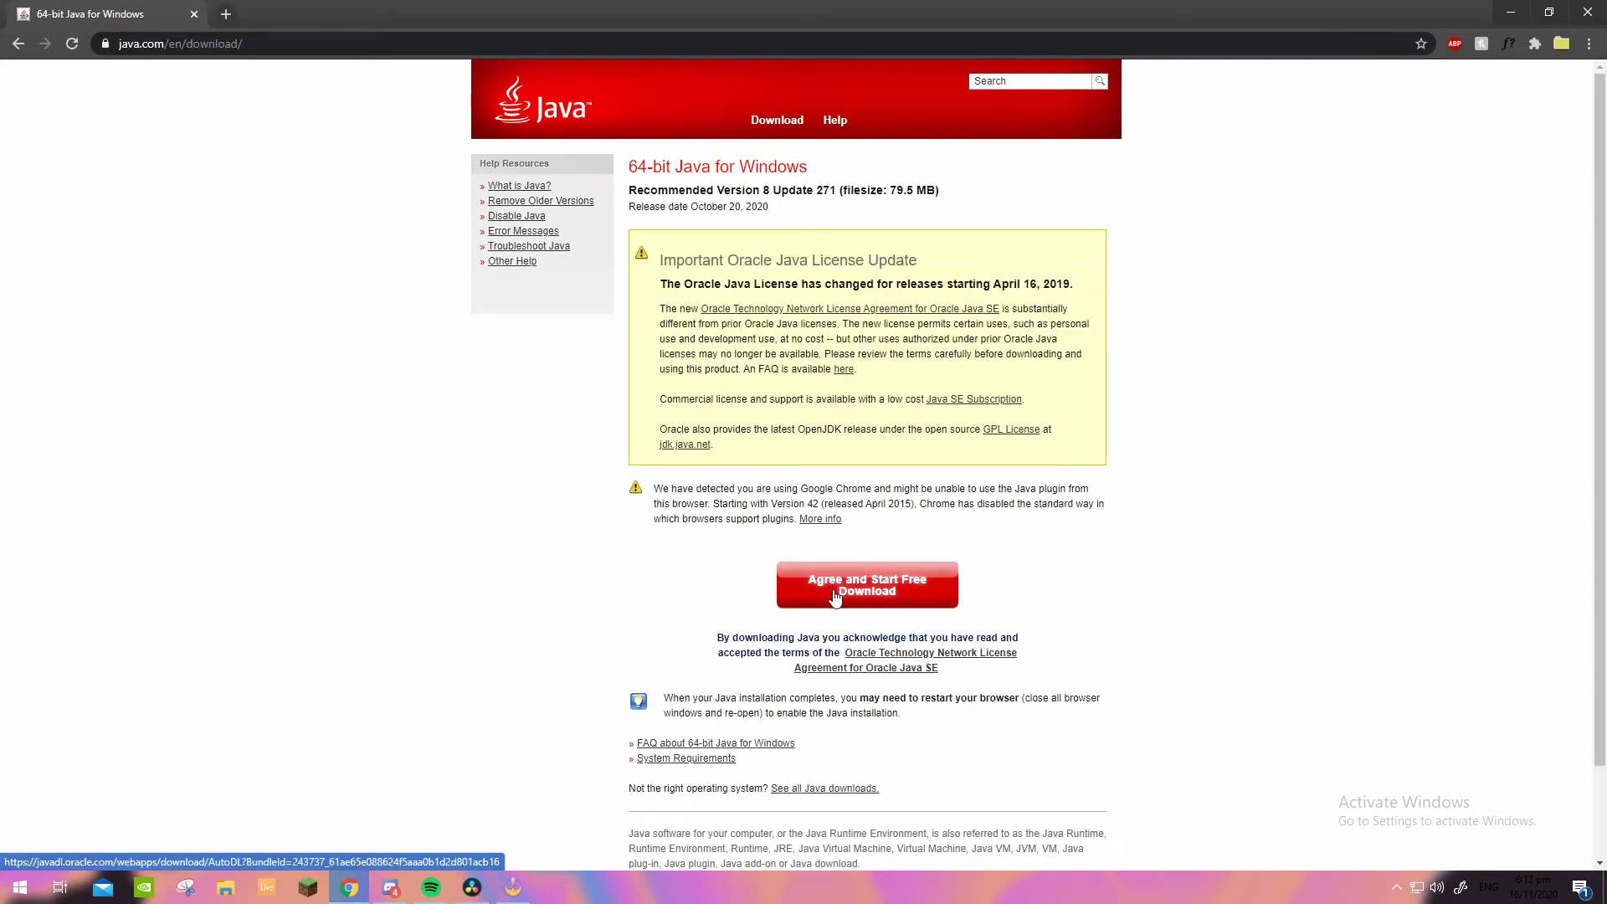
left_click(835, 598)
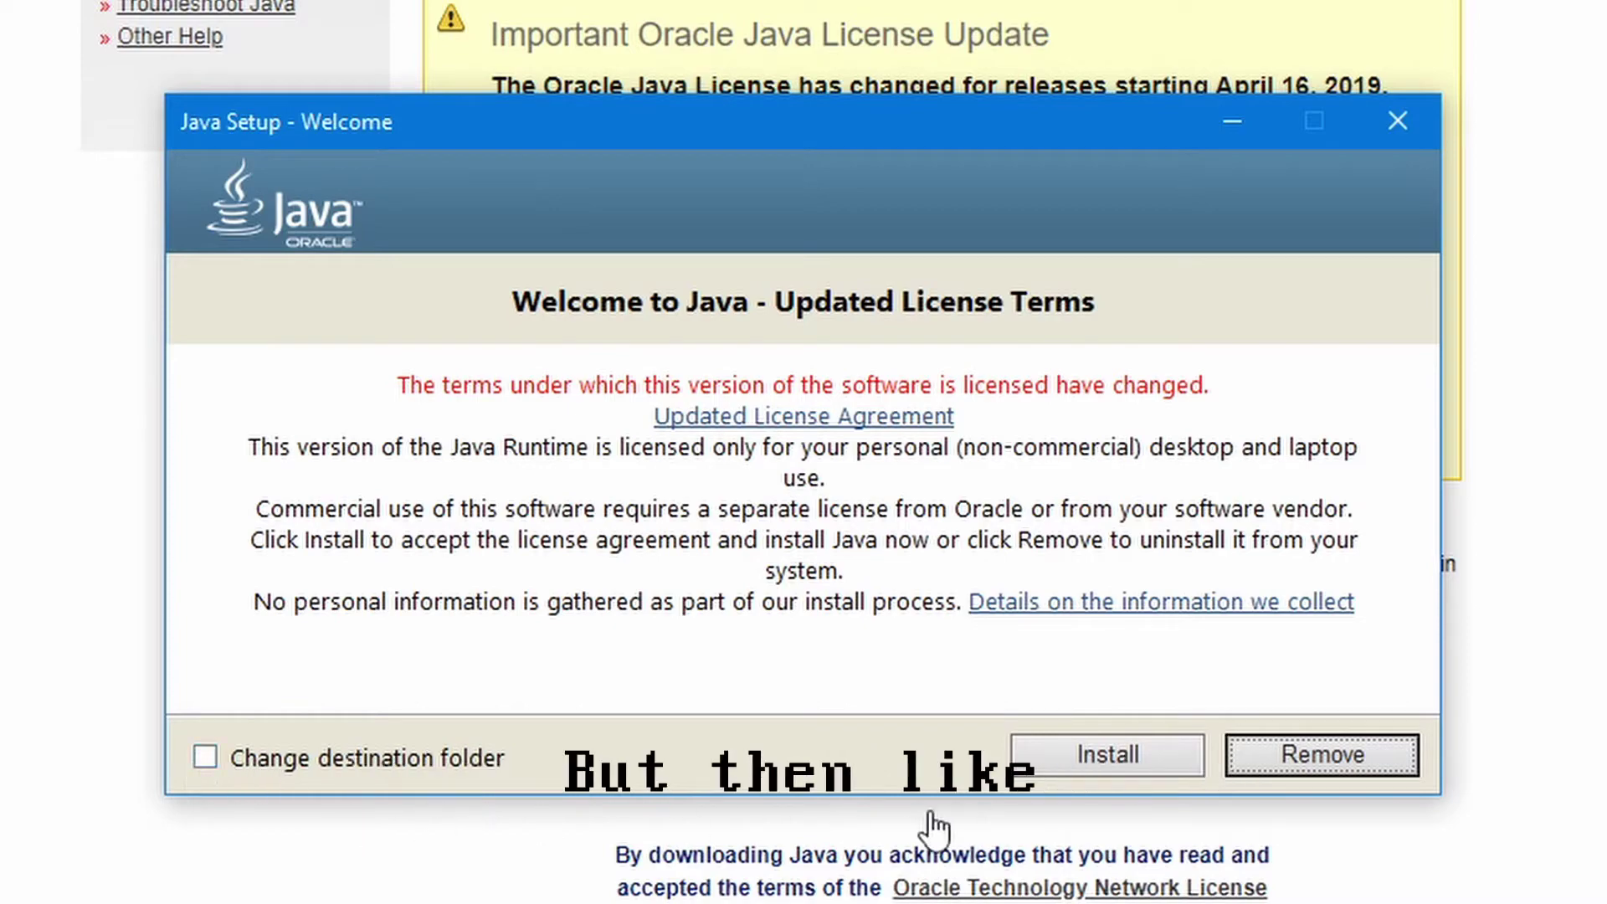
Install Java 8 Update 271 and close the installer after it reports success.
left_click(1062, 757)
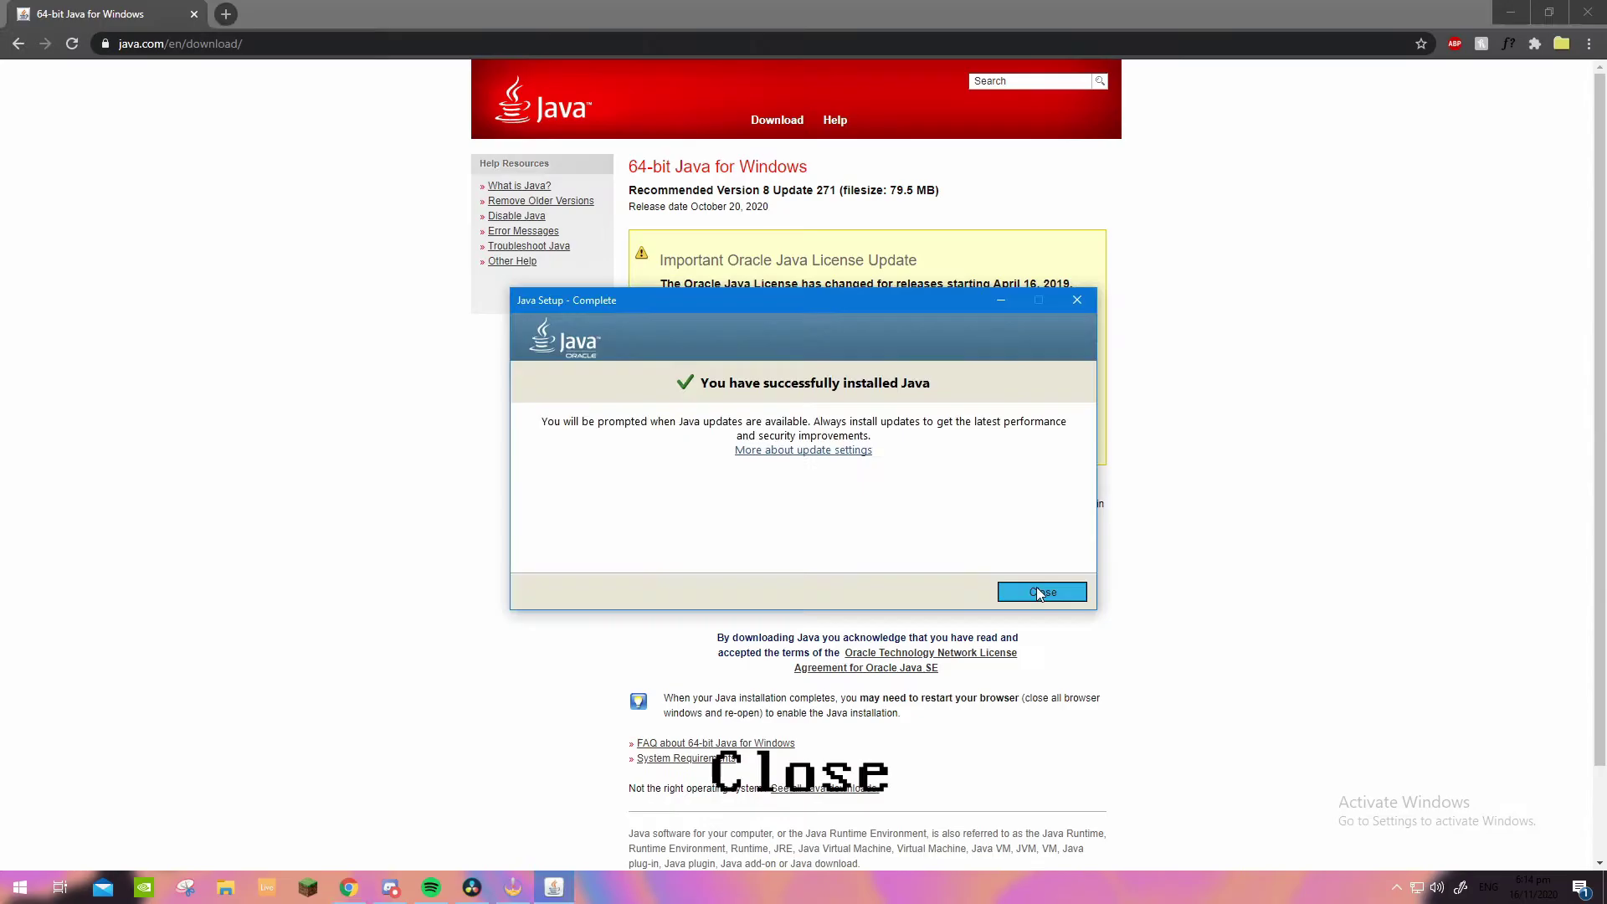
left_click(1040, 588)
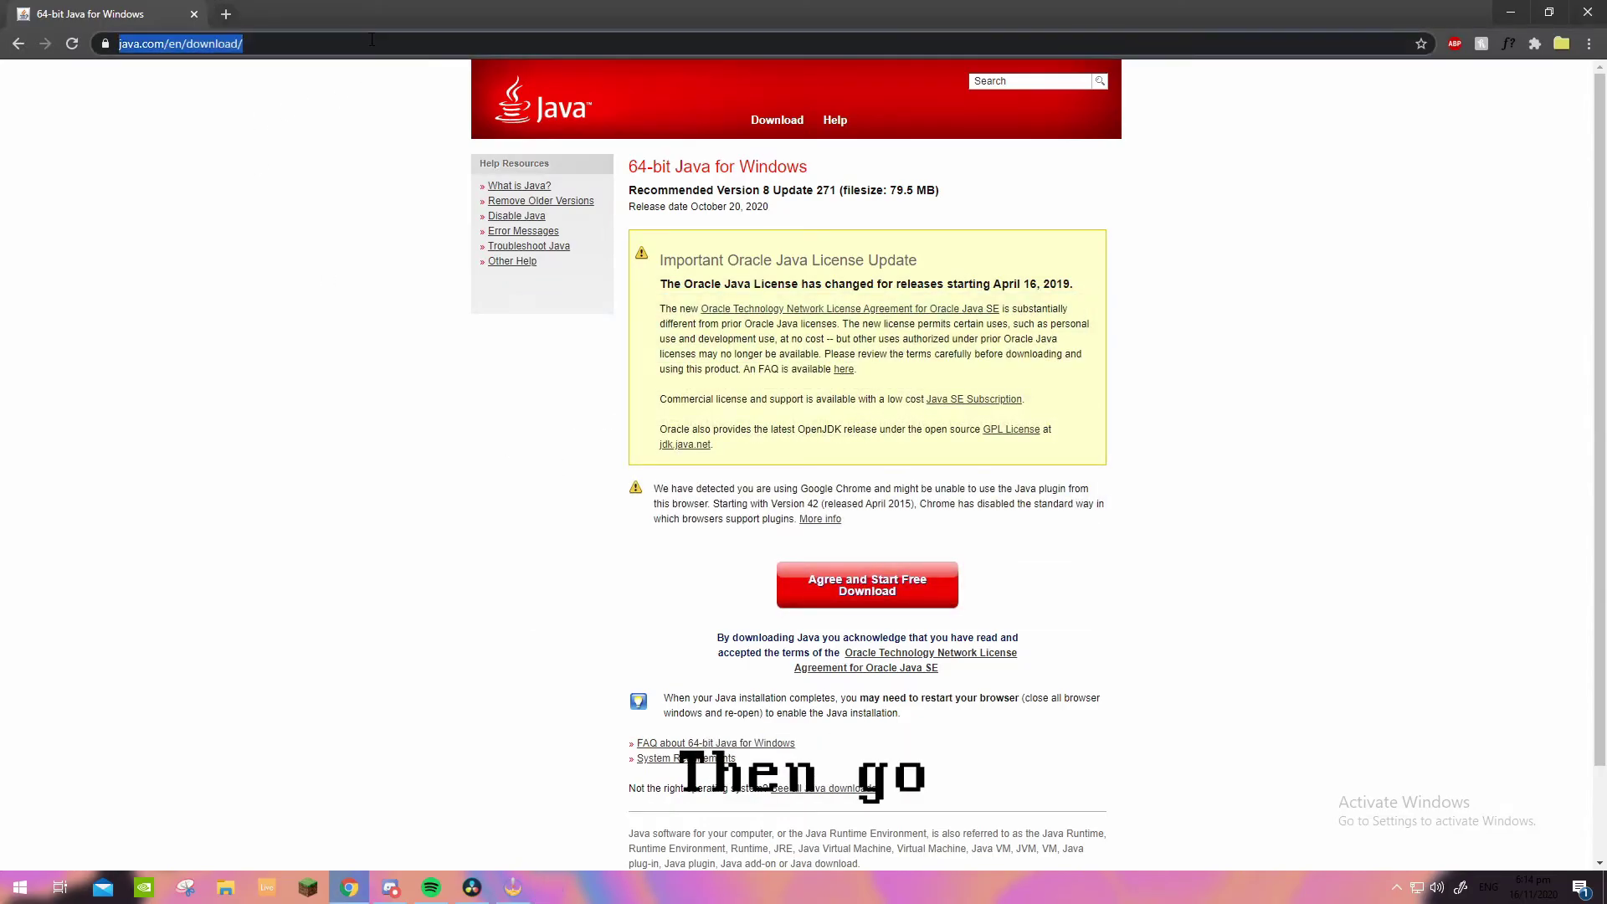
type("opf")
Open optifine.net/downloads and show all OptiFine versions.
key("Return")
type("opt")
key("Return")
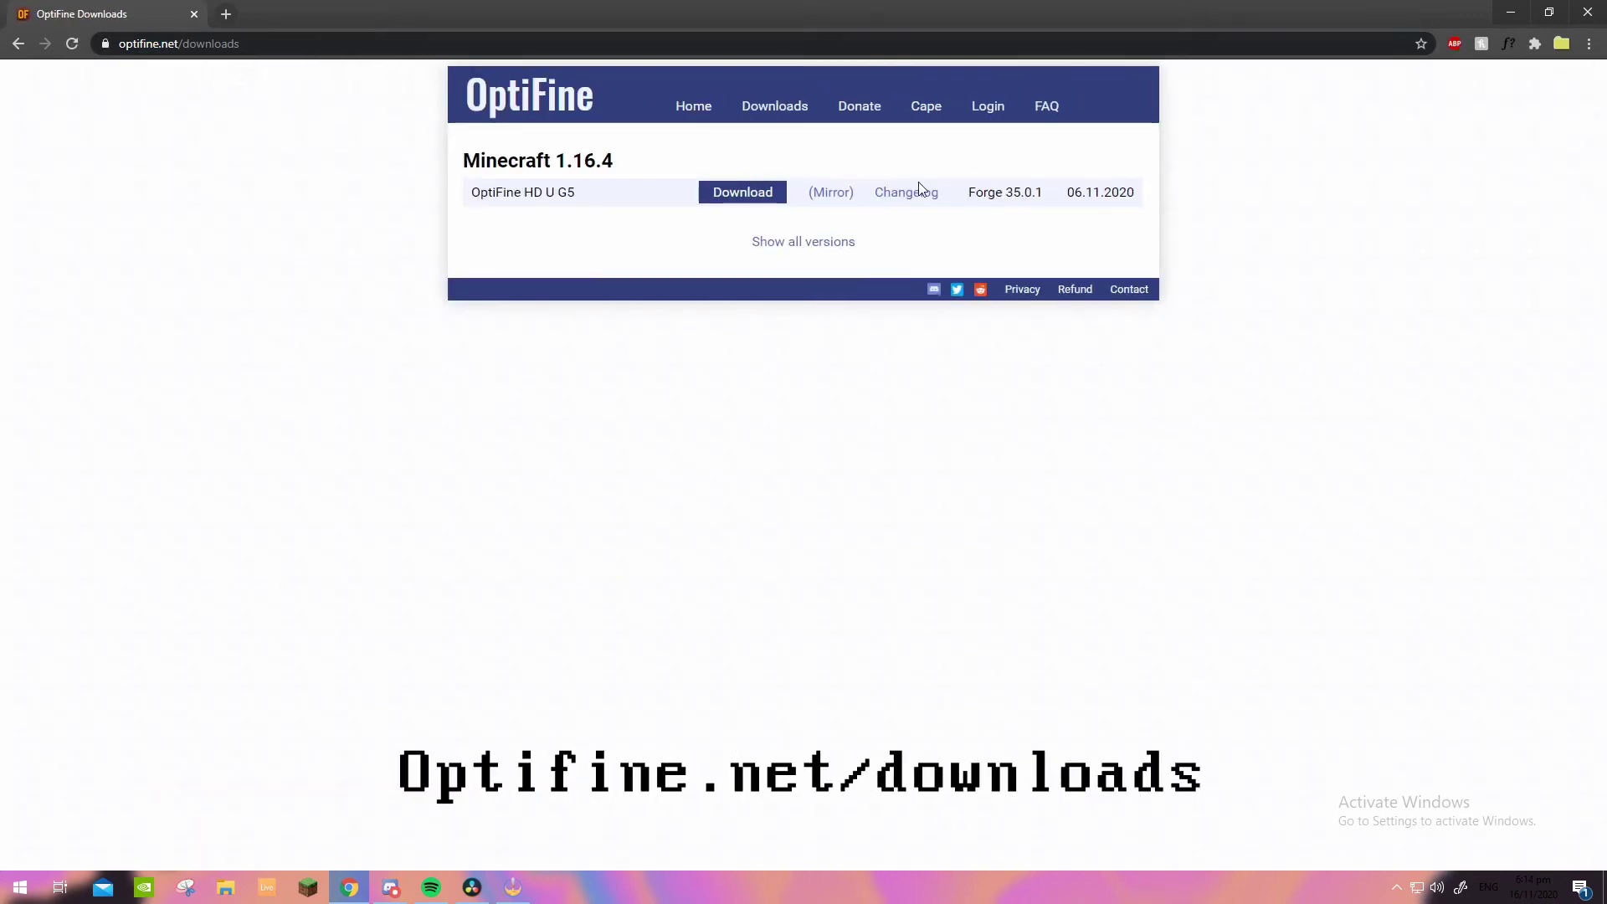
left_click(803, 243)
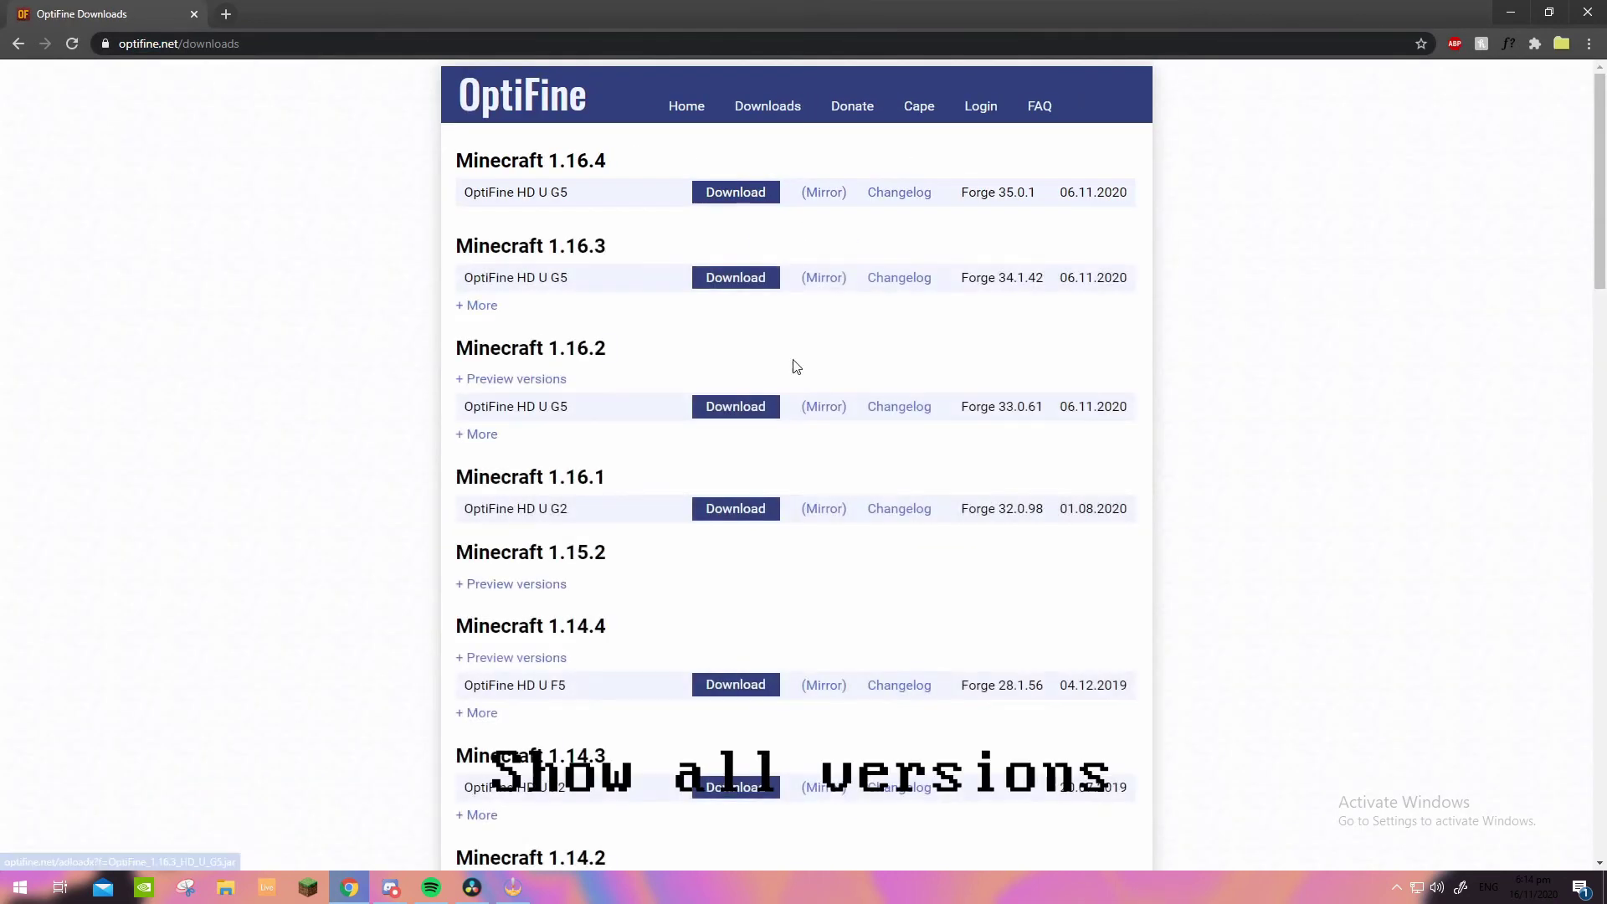
scroll(792, 366, "down", 6)
scroll(737, 441, "down", 5)
scroll(737, 530, "down", 6)
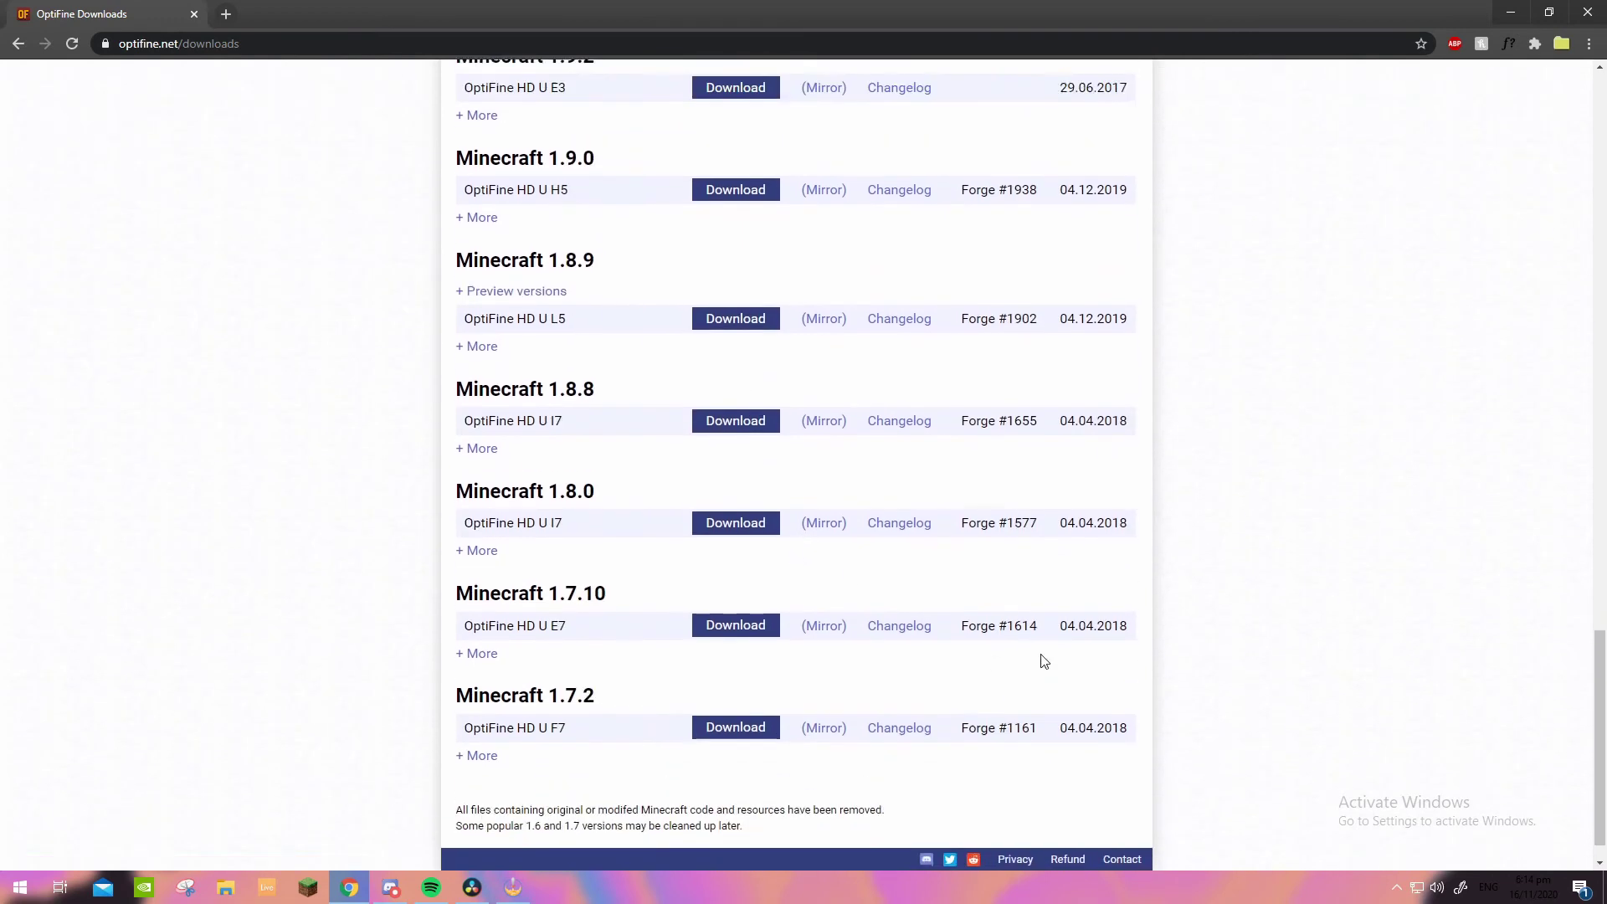
scroll(1041, 661, "down", 1)
scroll(1338, 719, "up", 1)
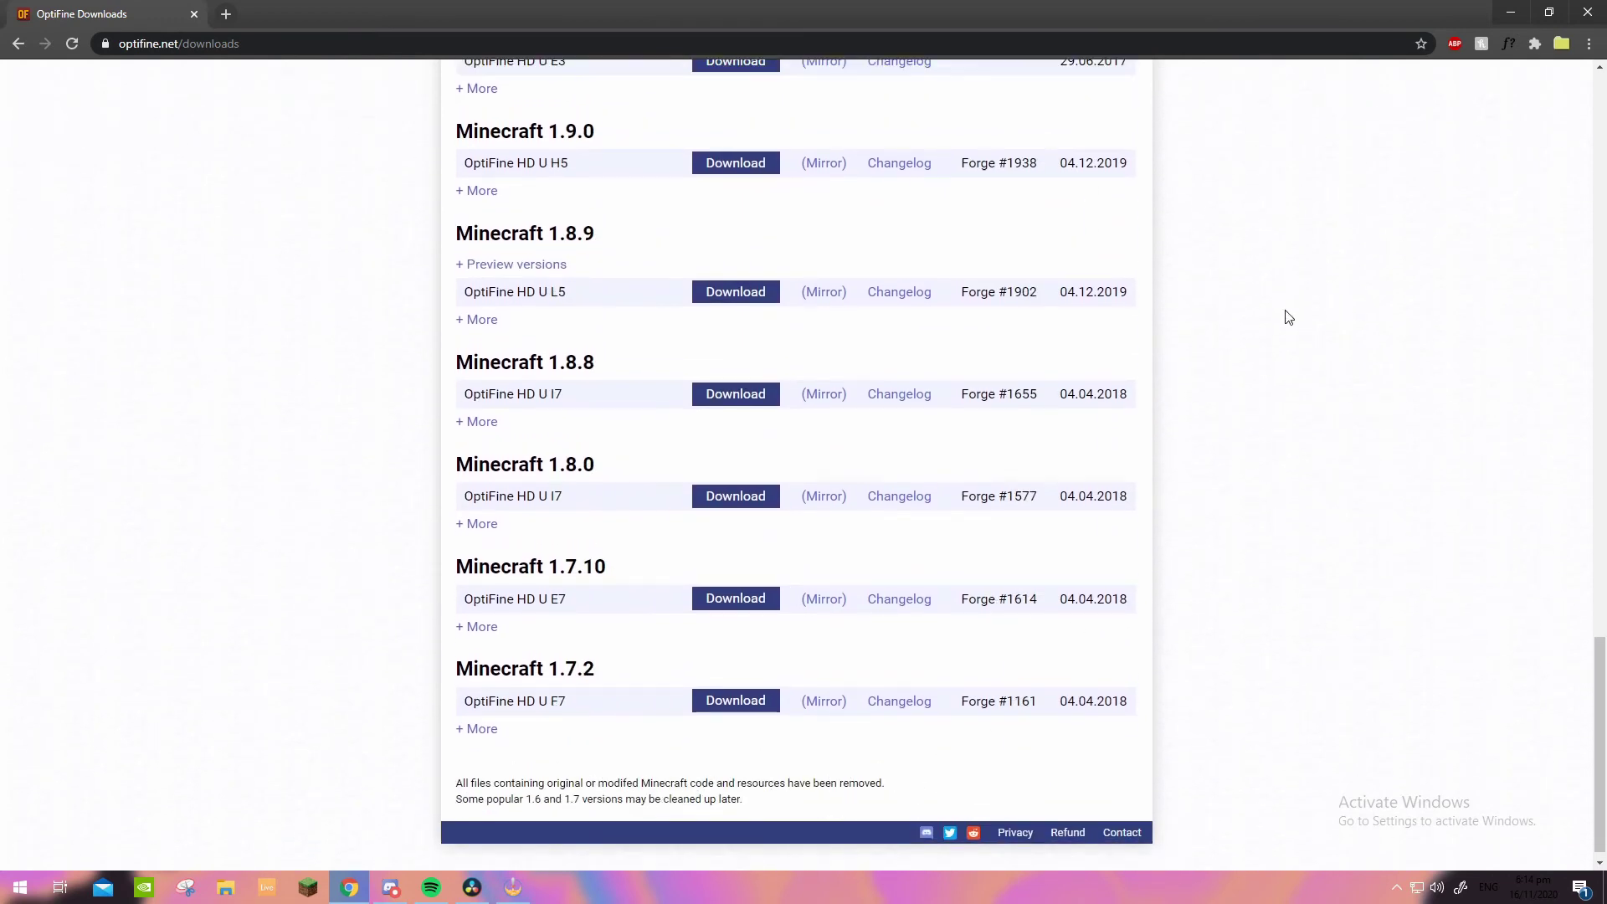
Download the OptiFine 1.16.4 jar from its mirror, keep it despite the warning, and open it.
left_click_drag(457, 161, 645, 172)
left_click(781, 179)
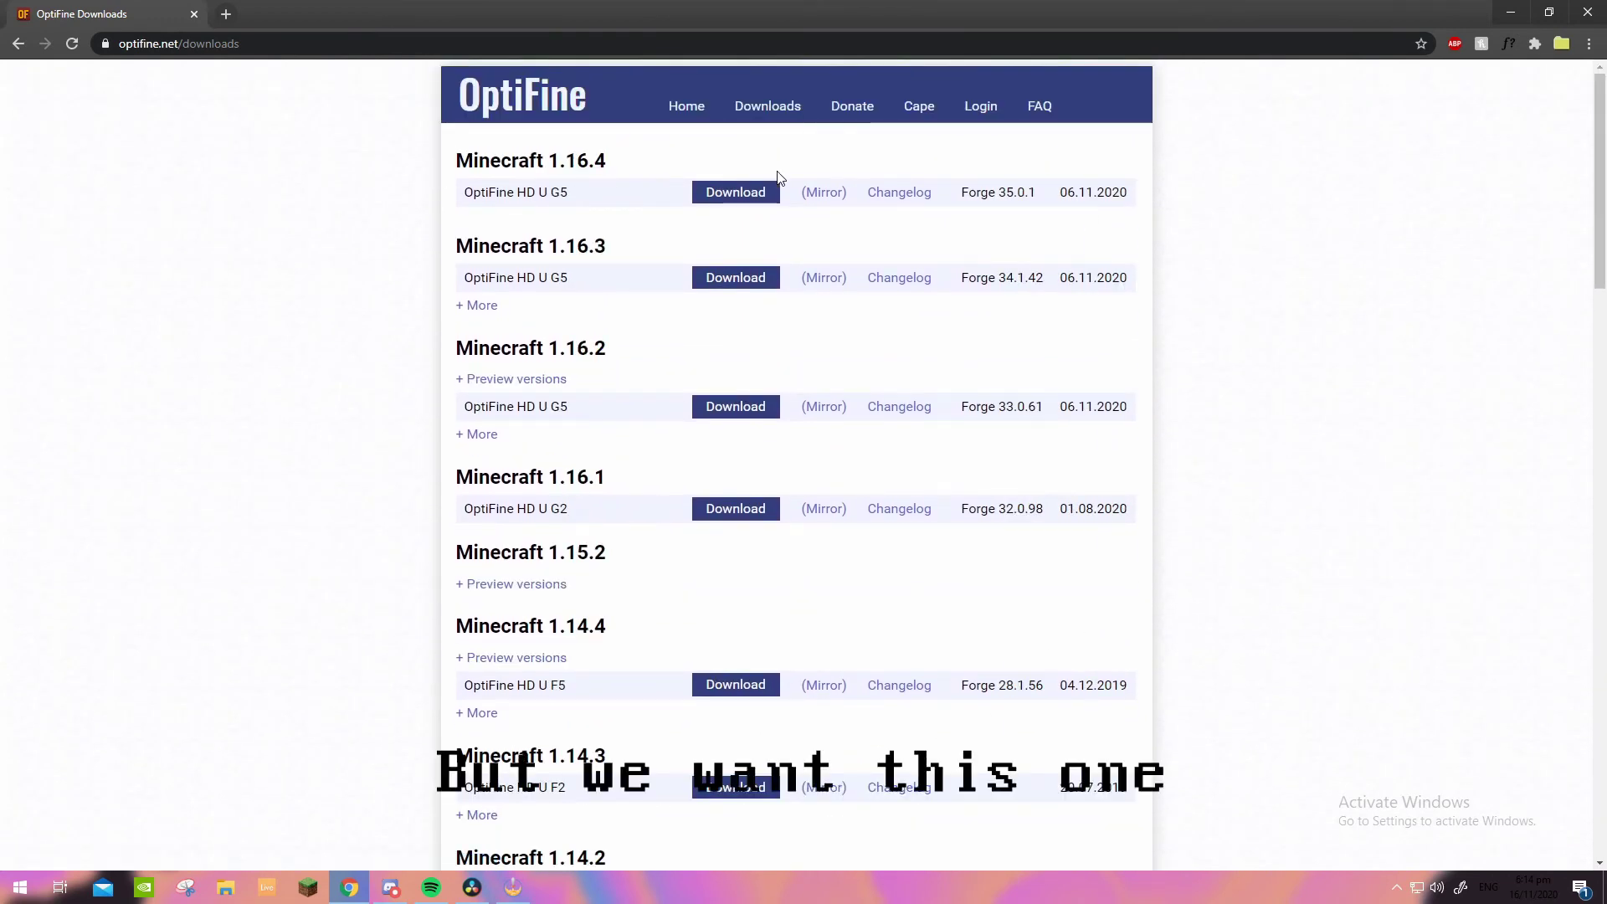
left_click(824, 192)
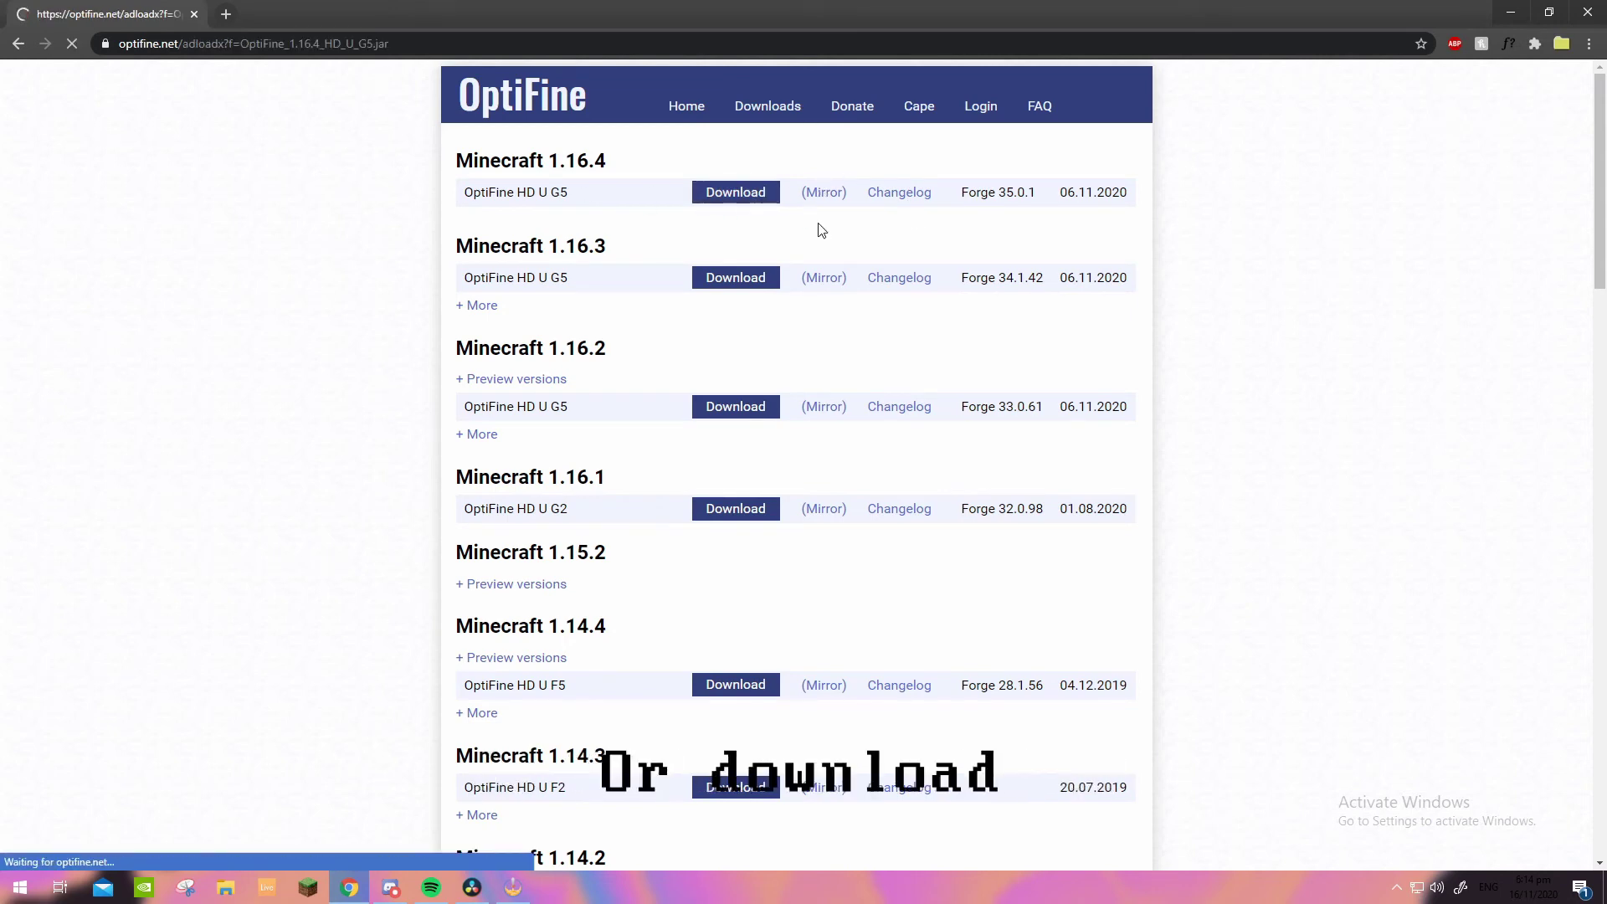
left_click(791, 233)
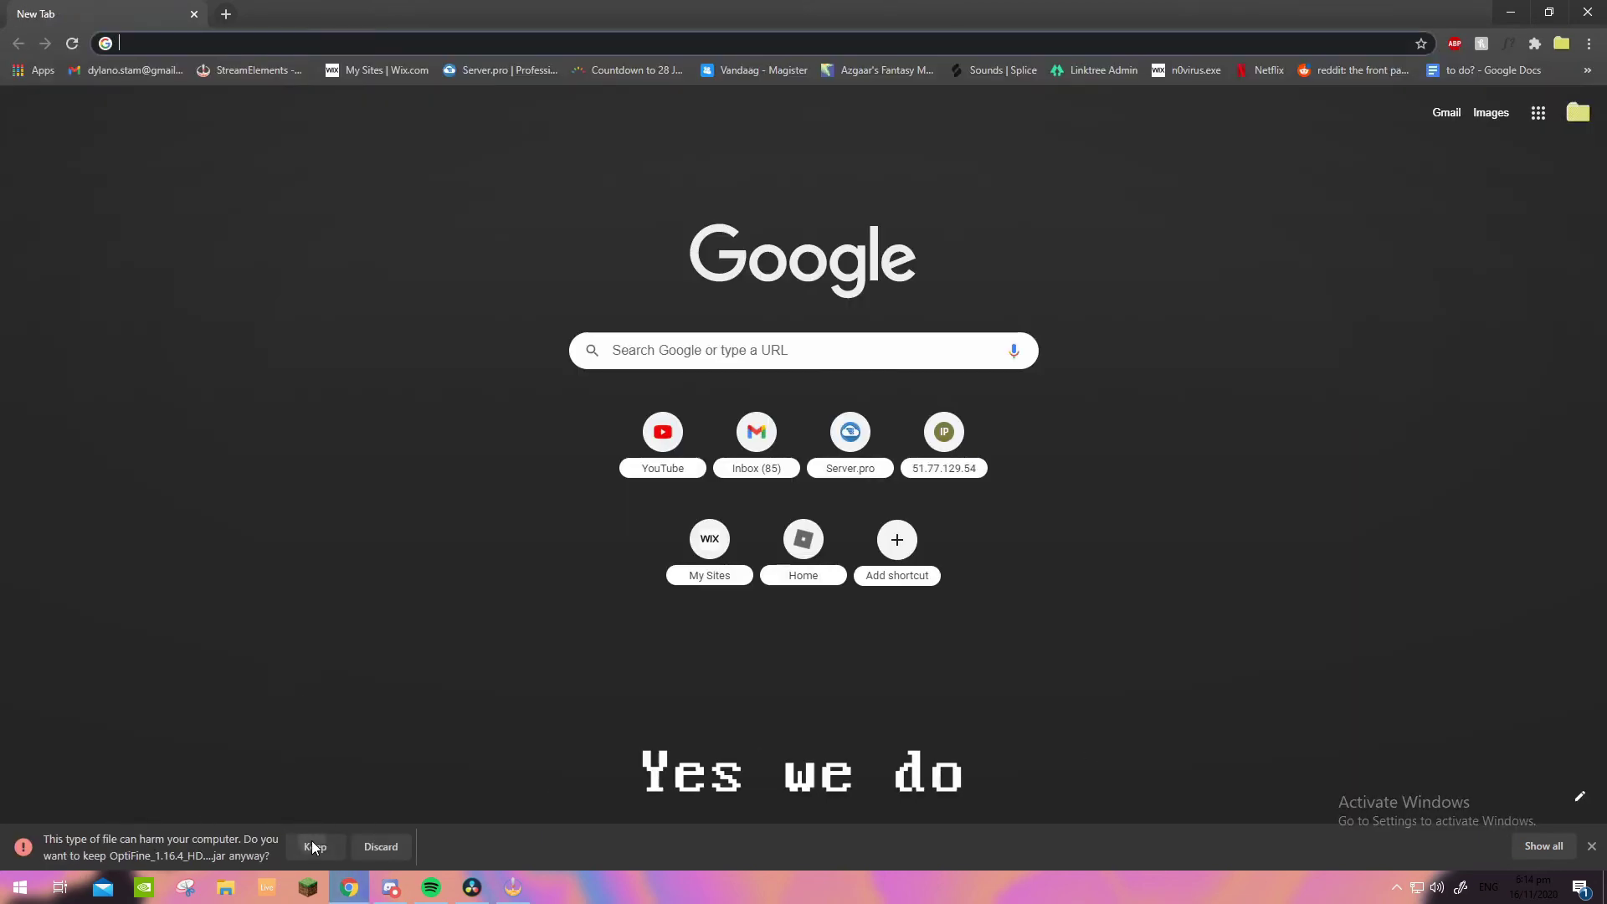
left_click(314, 846)
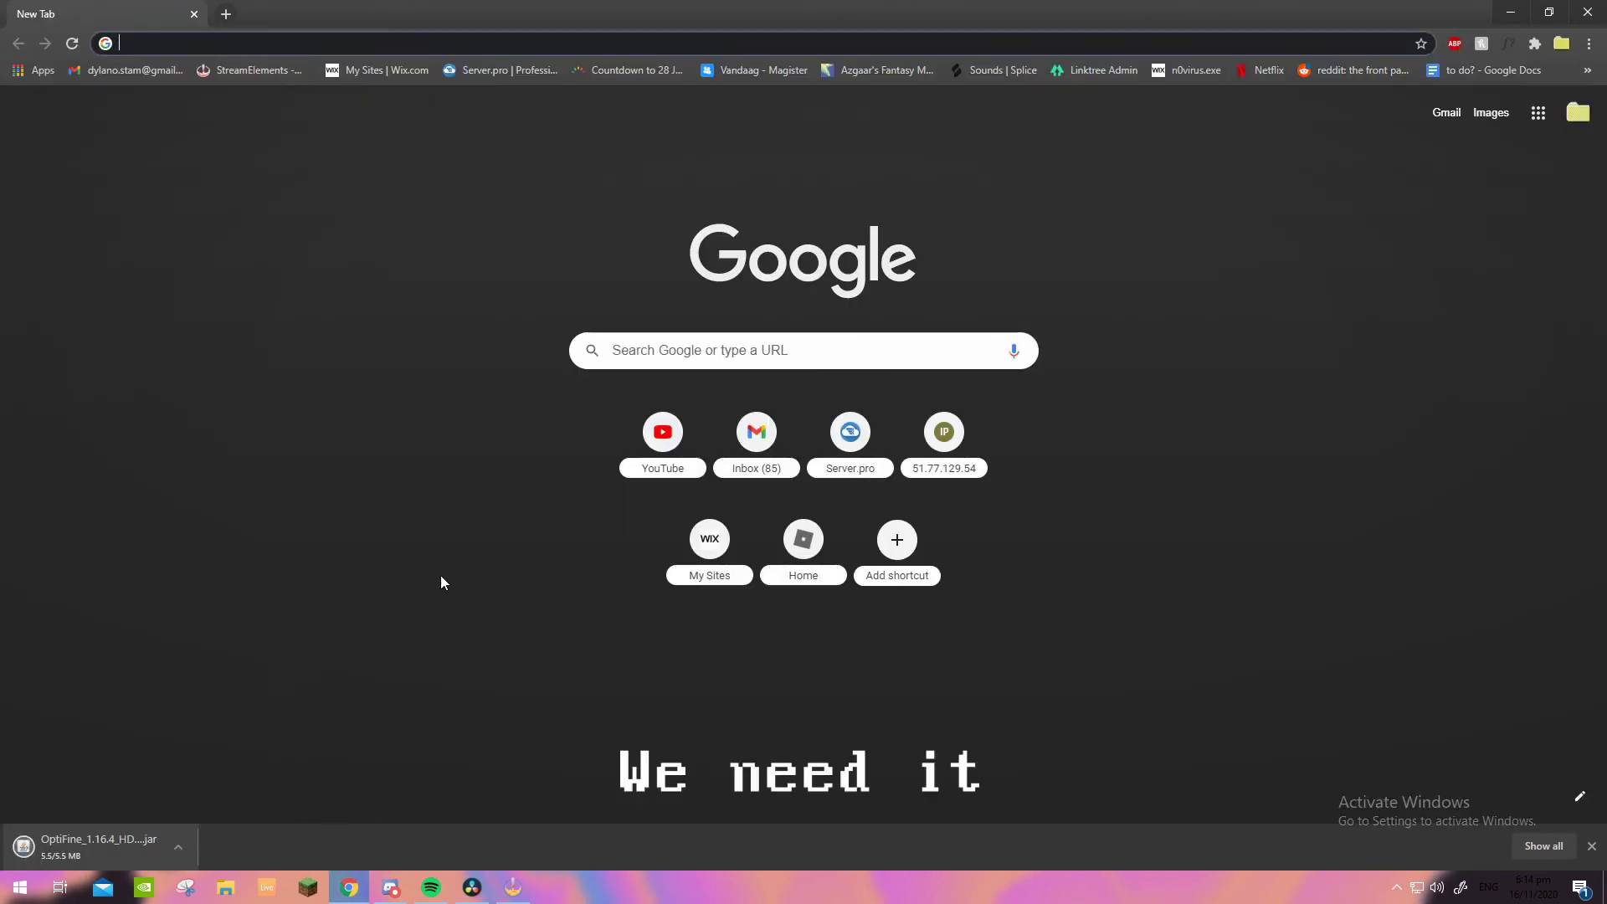
left_click(80, 841)
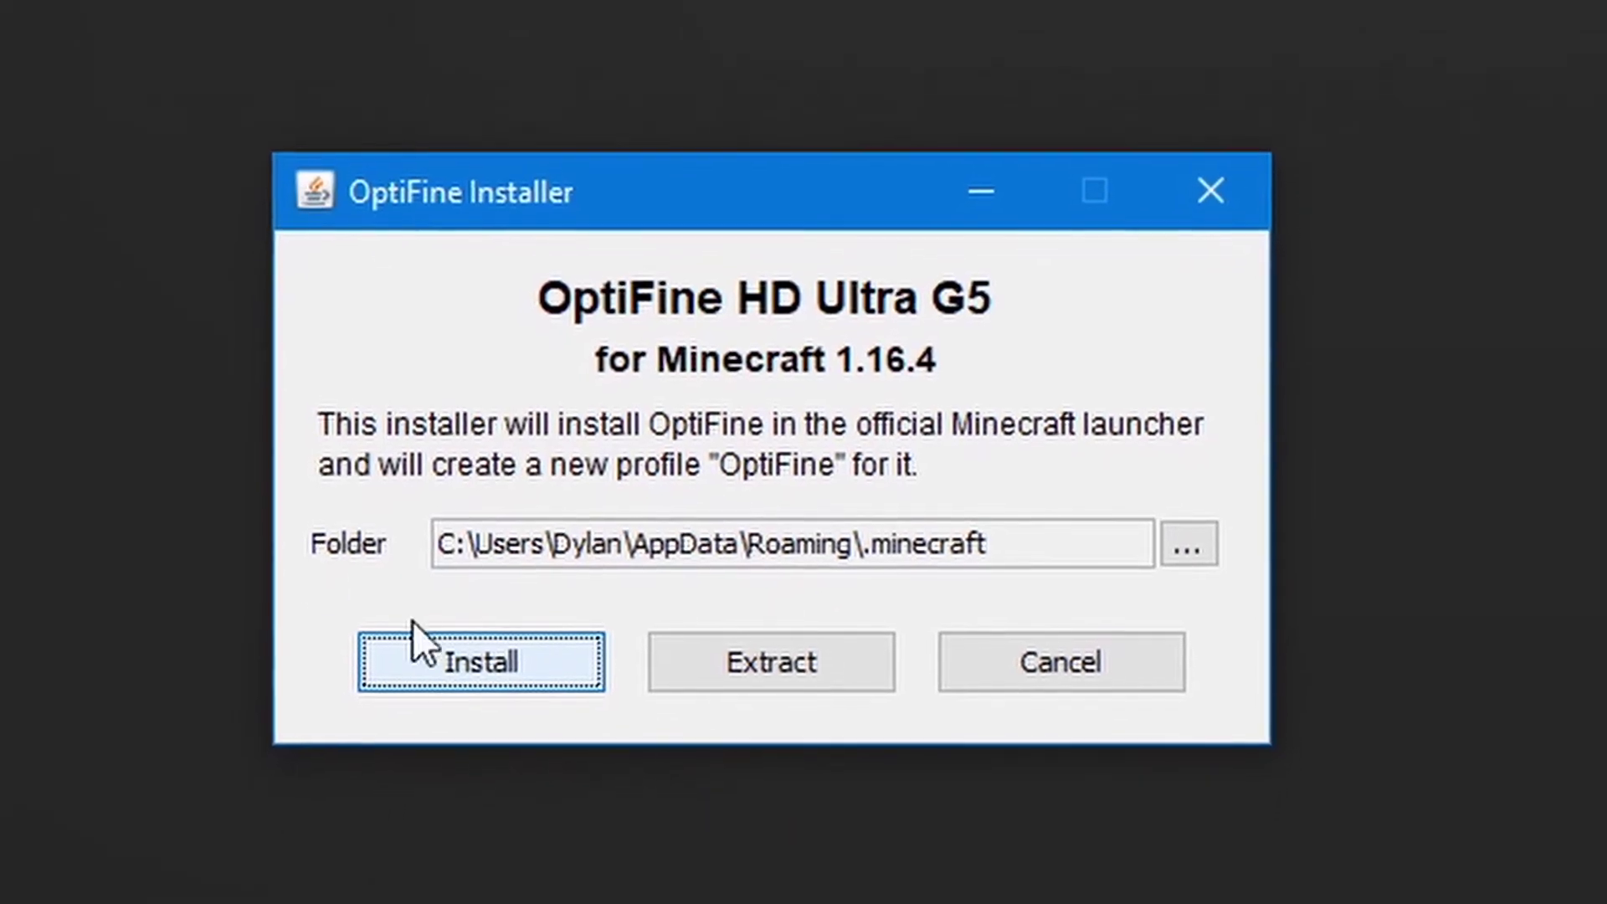
Install OptiFine HD Ultra G5 for Minecraft 1.16.4 into the default .minecraft folder.
left_click(490, 640)
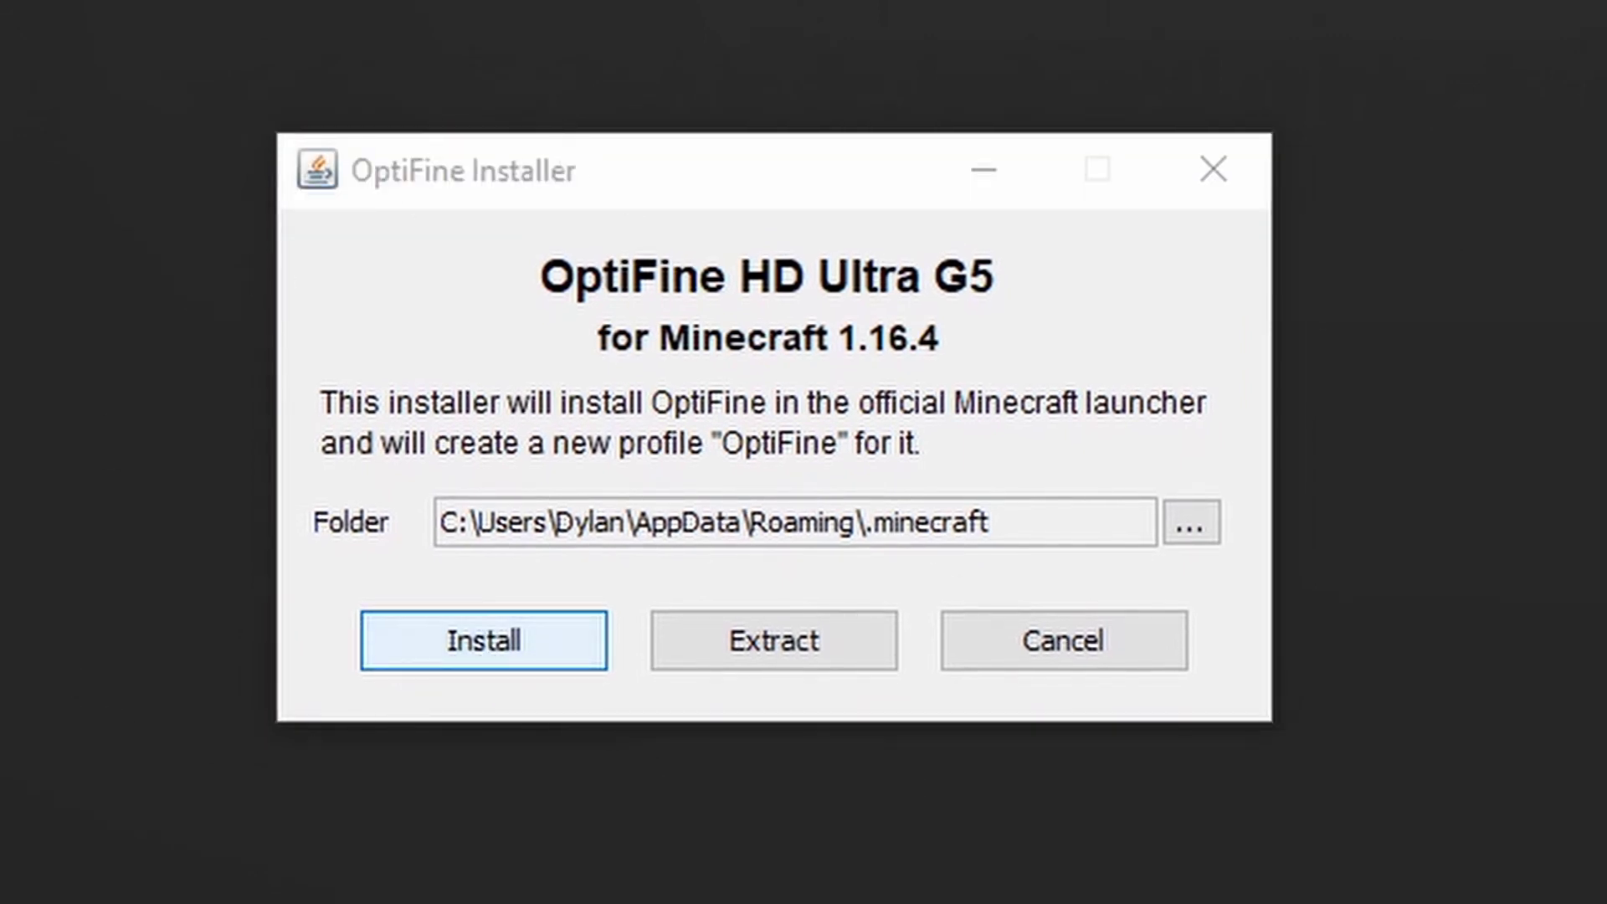